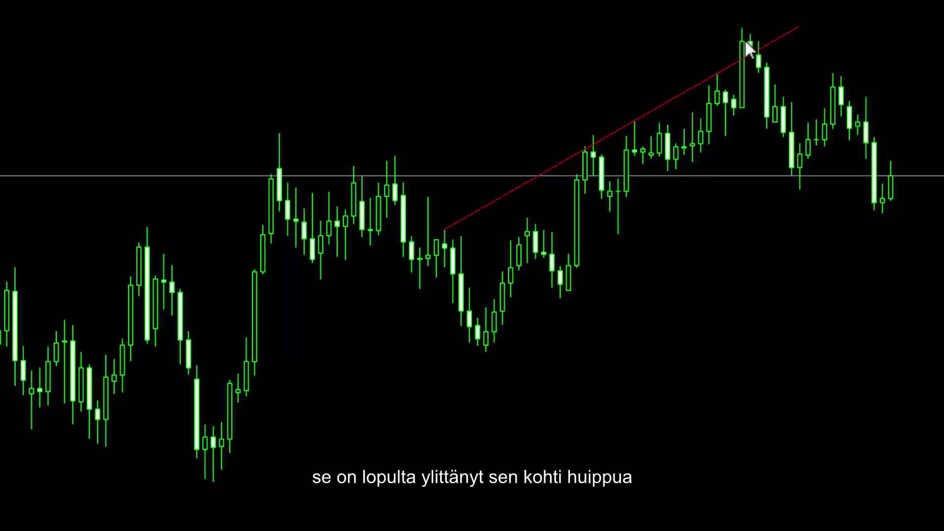
- Switch to the GBPUSD H1 chart with the descending red trendline under the price lows
mouse_move(749, 53)
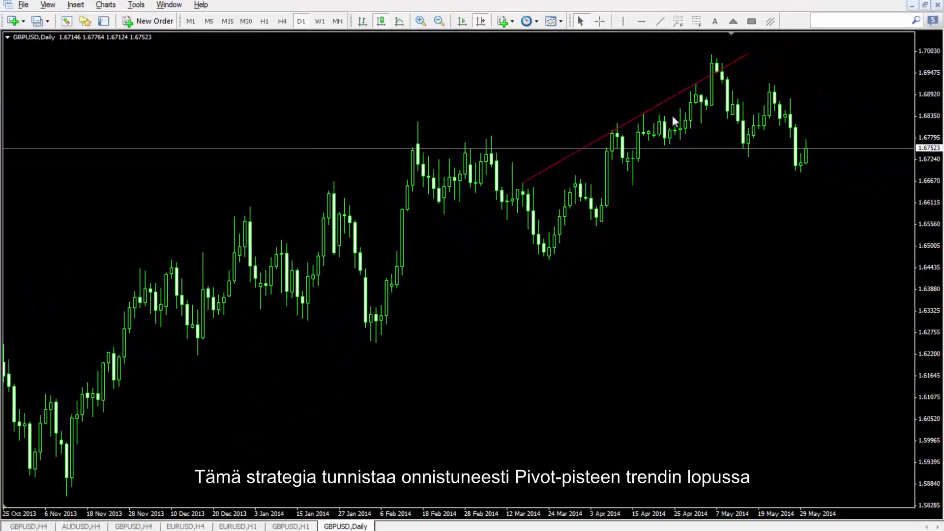
left_click(290, 527)
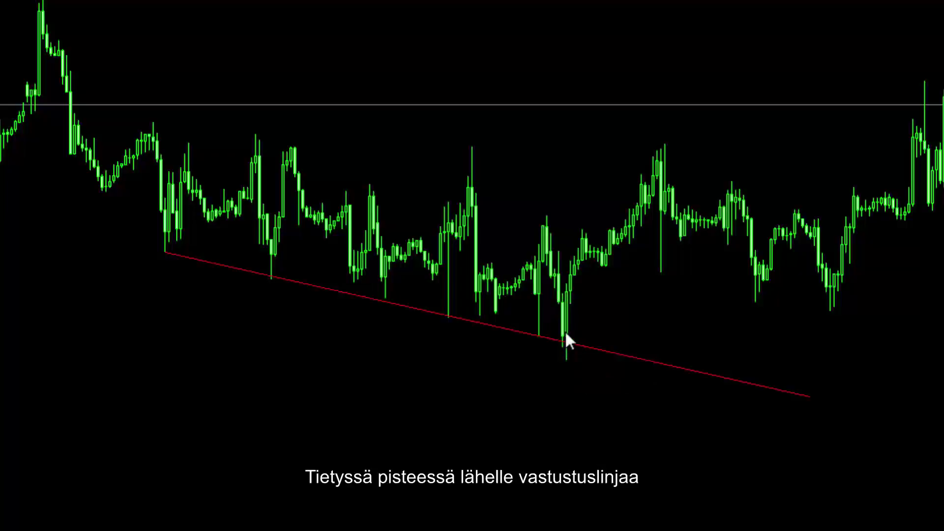
- Measure the distance from the GBPUSD low candle, then scroll back through EURUSD H1 history
middle_click(574, 279)
left_click_drag(574, 279, 657, 156)
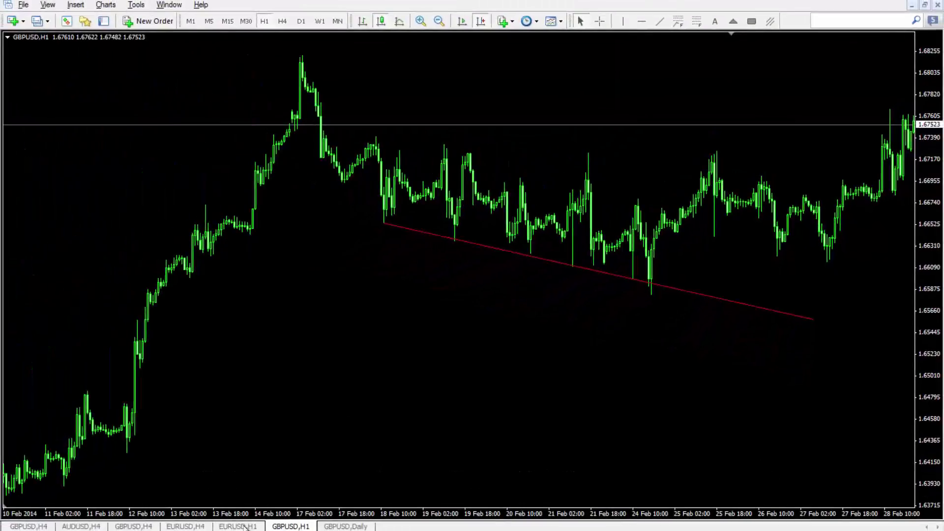
left_click(244, 526)
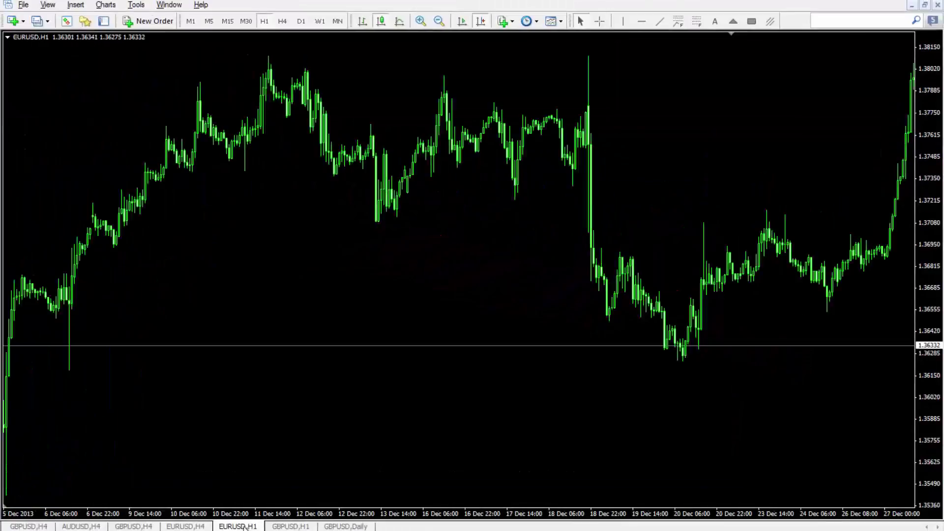
scroll(525, 246, "left", 3)
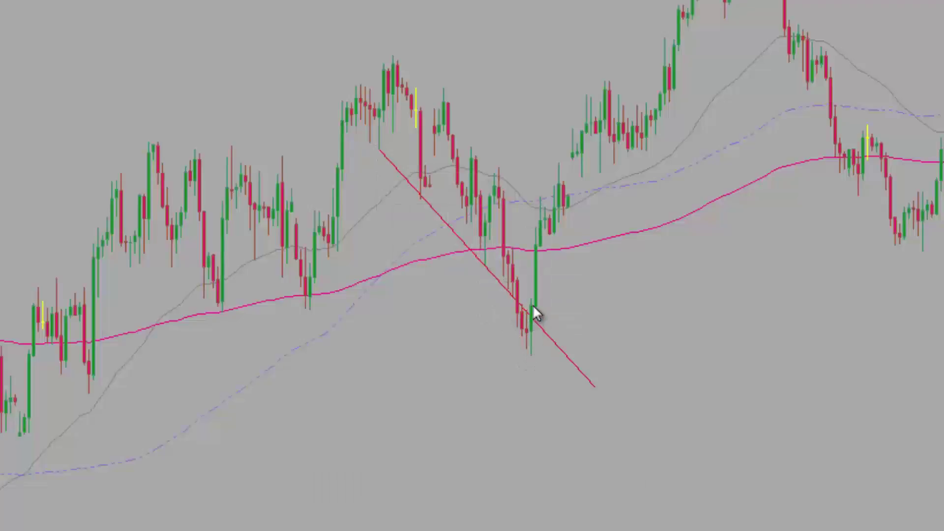
- Measure the price distance below the EURUSD engulfing candle with the crosshair
mouse_move(534, 309)
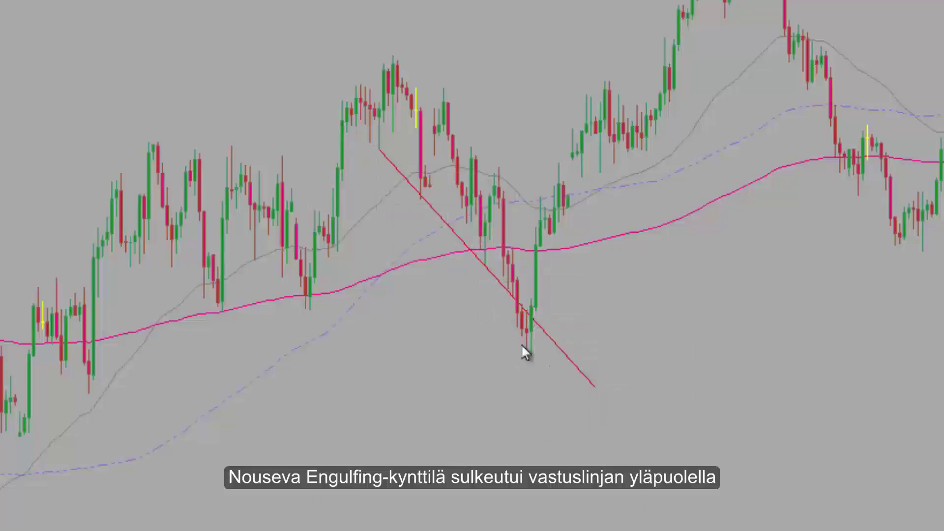
middle_click(524, 317)
left_click_drag(531, 334, 573, 182)
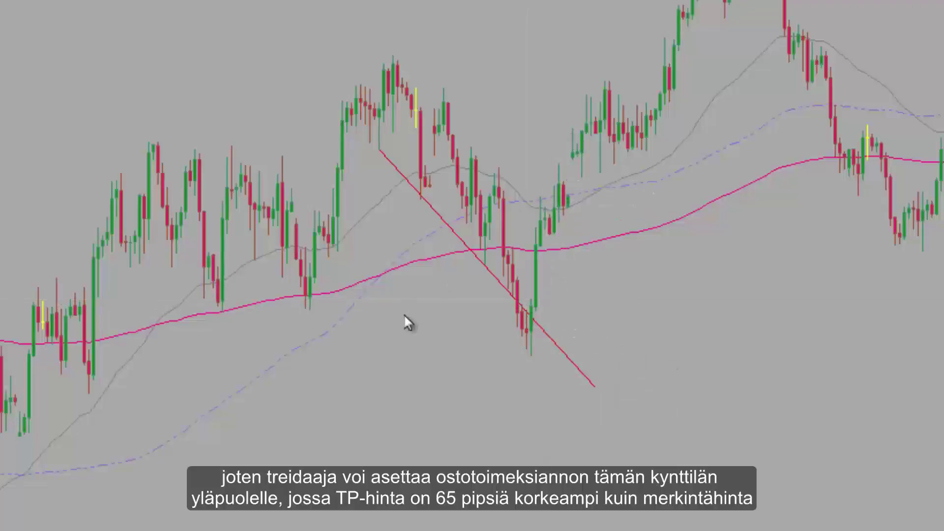
middle_click(400, 316)
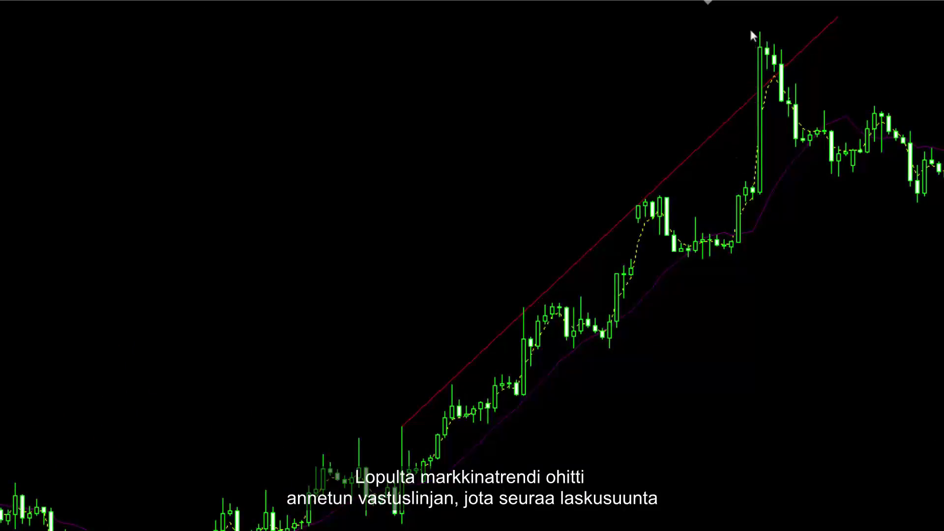
- Measure with the crosshair the spike above the rising resistance line and the distance up to the peak
middle_click(775, 102)
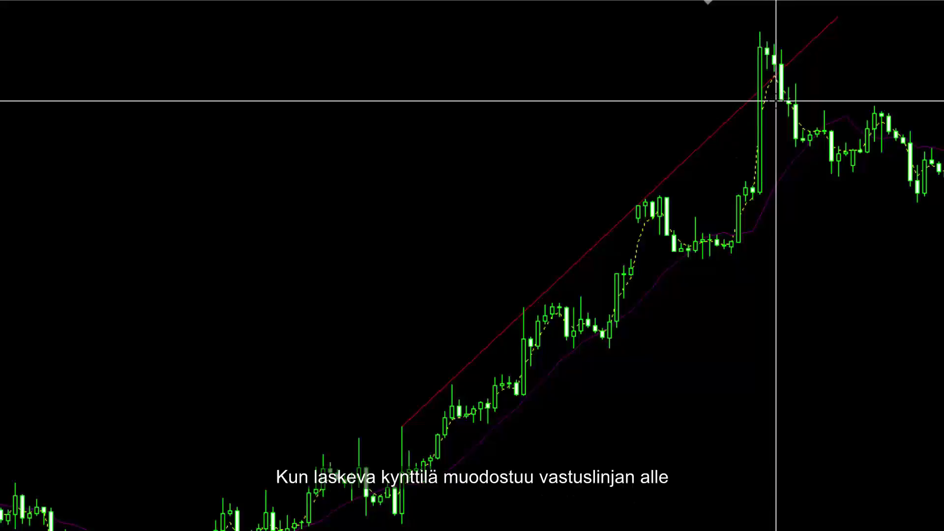
left_click_drag(776, 101, 921, 210)
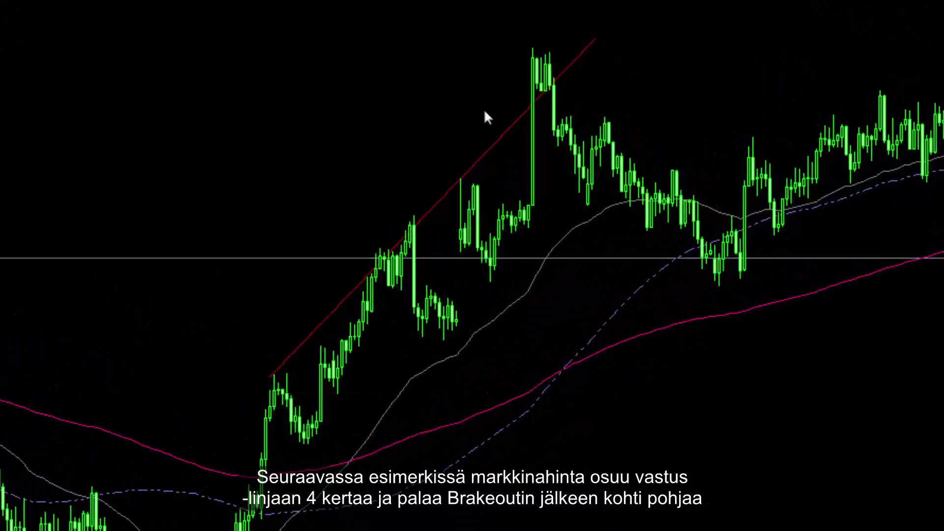
middle_click(550, 131)
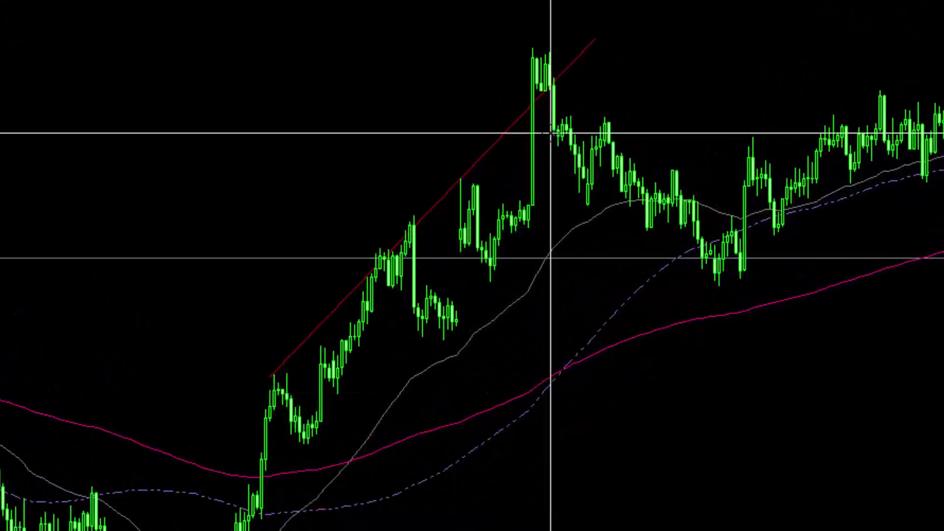
left_click_drag(550, 133, 694, 272)
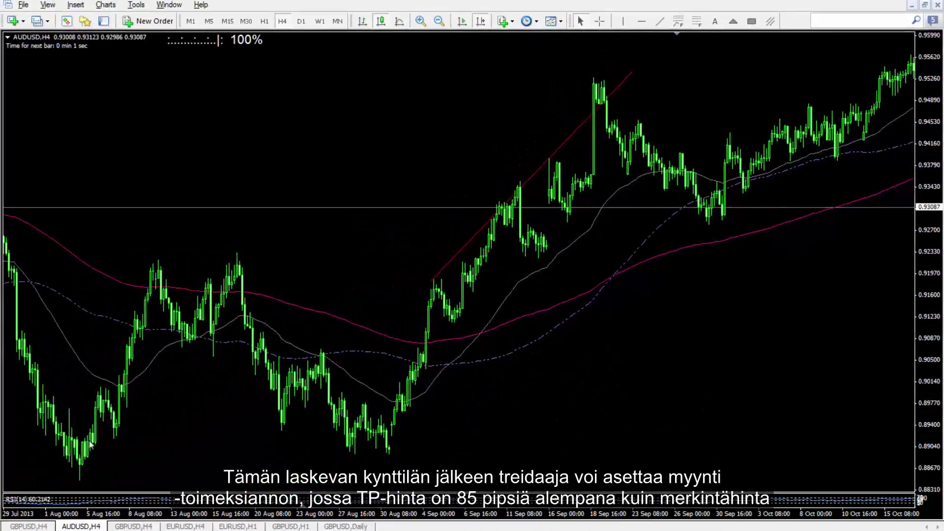
- On the GBPUSD H4 chart, read prices at the breakout and rising candles with the crosshair
left_click(27, 526)
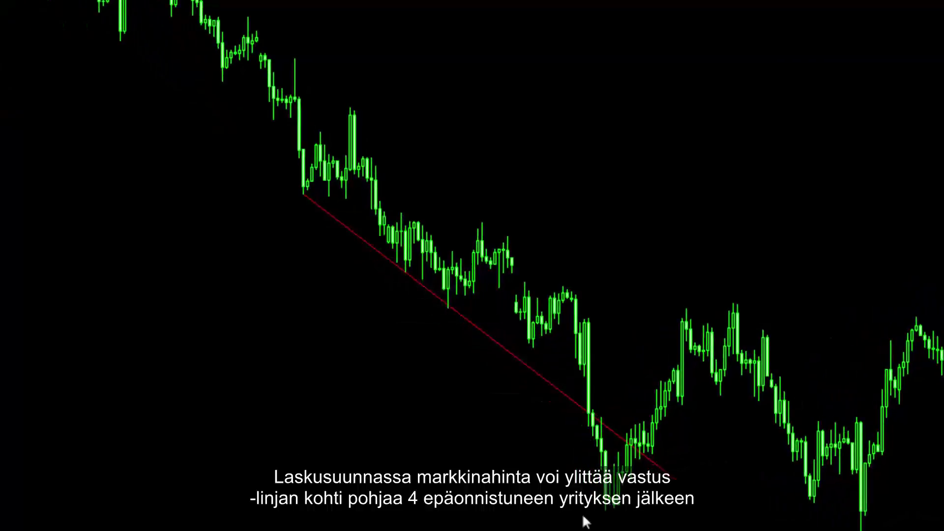
middle_click(633, 444)
left_click(636, 440)
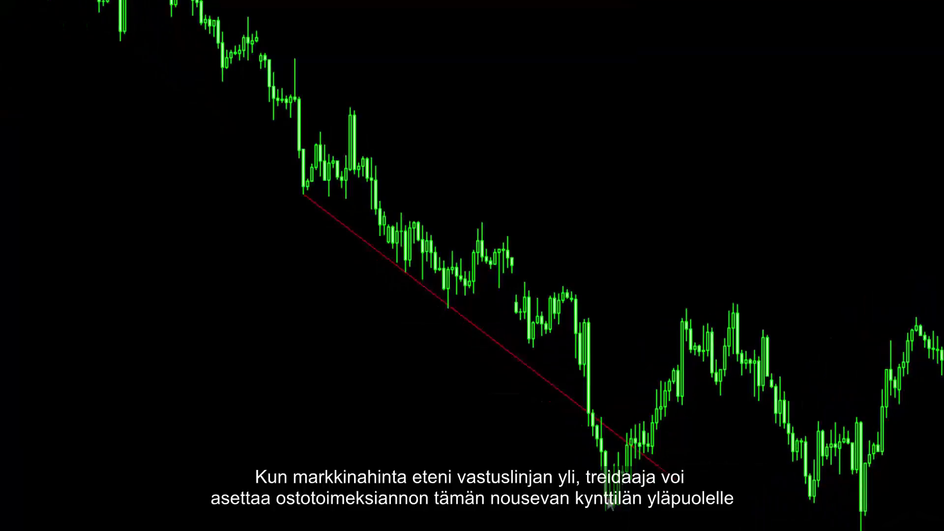
middle_click(637, 427)
left_click(626, 447)
middle_click(634, 440)
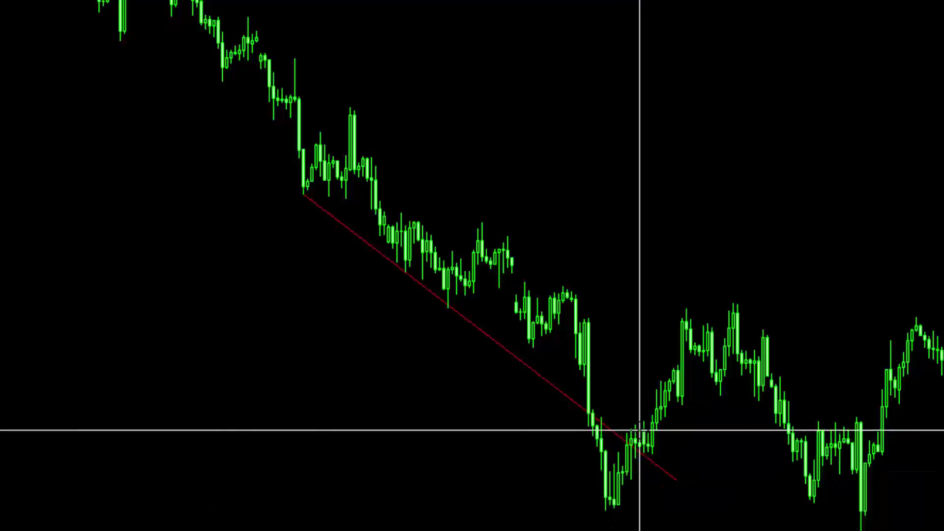
left_click(632, 448)
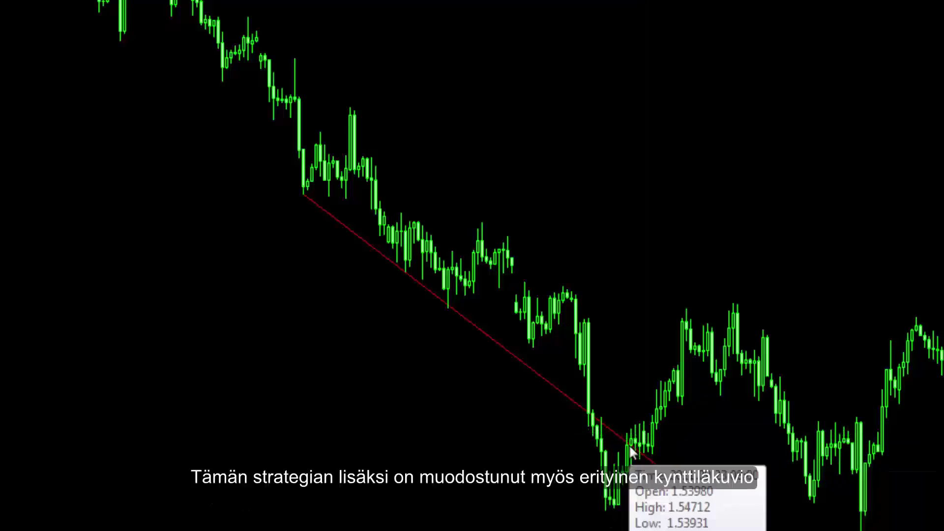
- Measure the rise above the bullish entry candle and a short distance from the entry level
middle_click(631, 446)
left_click_drag(631, 446, 616, 512)
middle_click(643, 427)
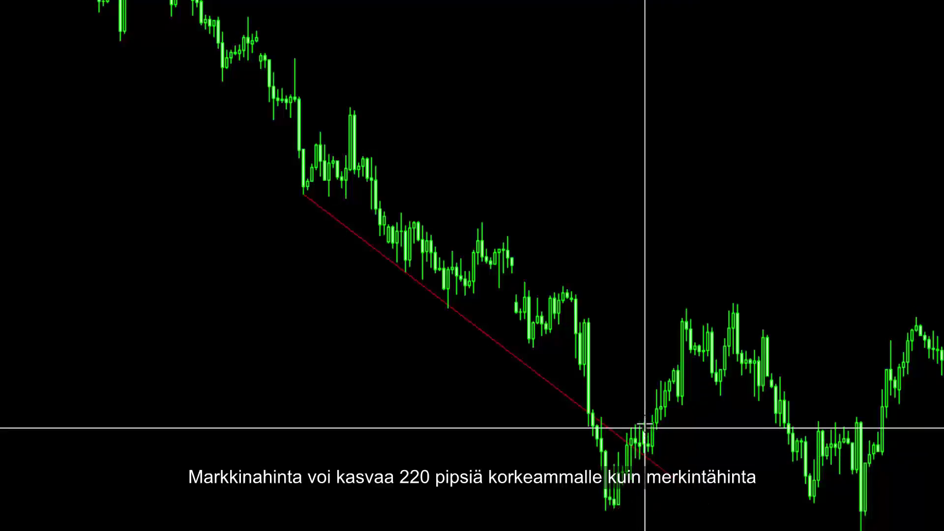
left_click_drag(644, 429, 692, 310)
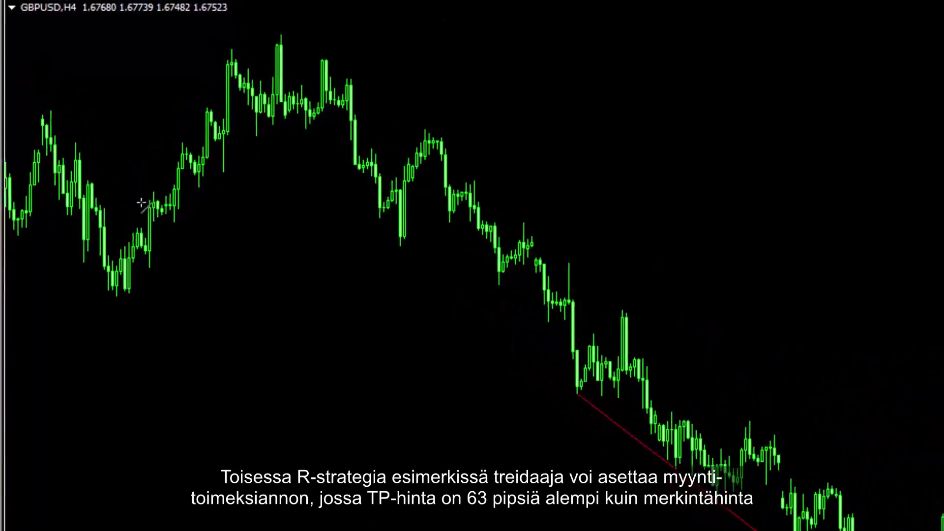
- Draw a rising red trendline along the earlier highs, measure from the candle top, then open GBPUSD Daily
left_click_drag(153, 192, 264, 15)
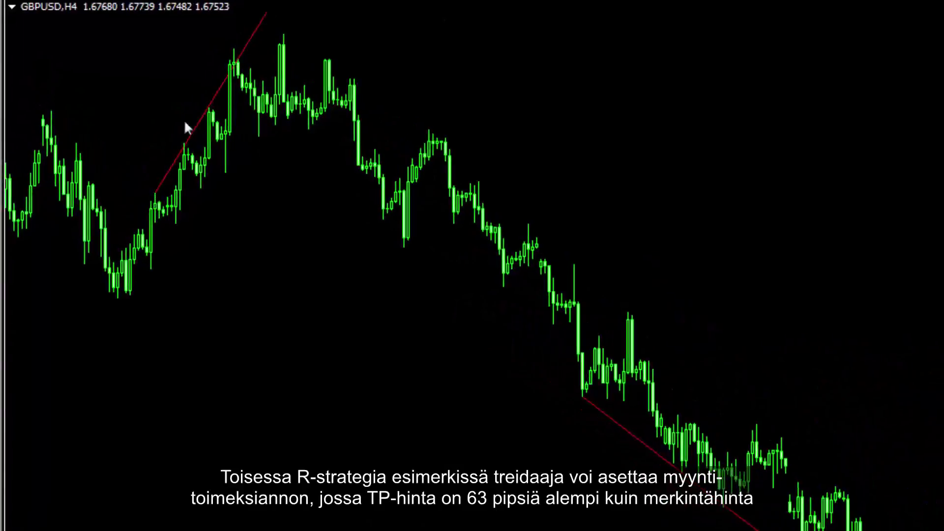
middle_click(237, 79)
mouse_move(238, 81)
left_mouse_down()
mouse_move(238, 38)
mouse_move(266, 138)
left_mouse_up()
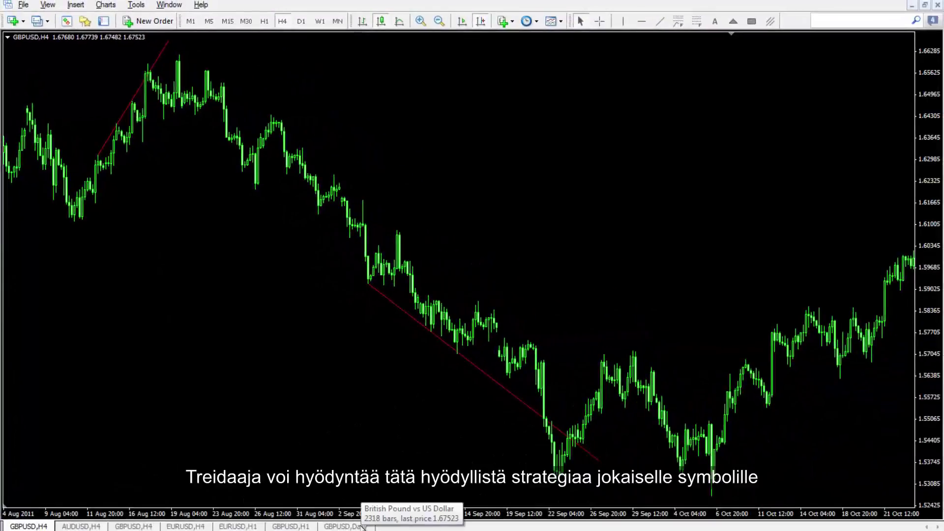
left_click(357, 526)
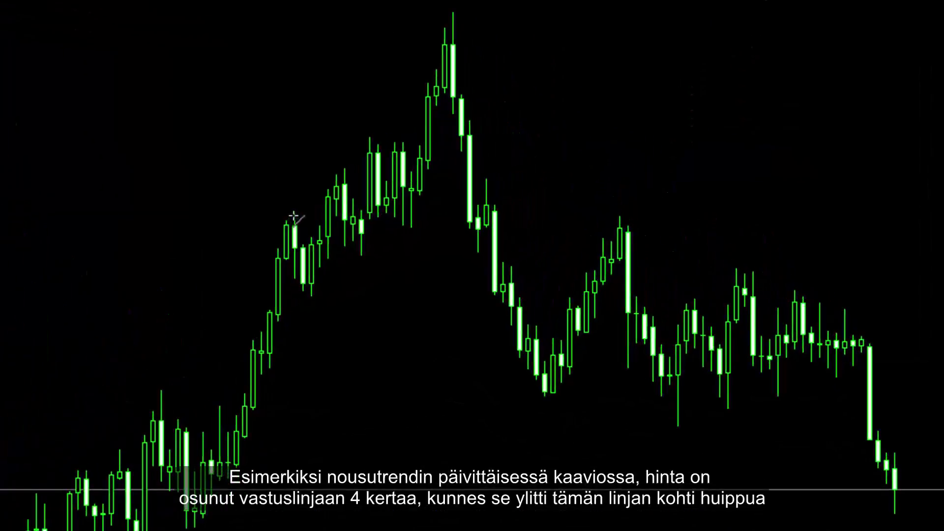
- Draw a red resistance line from a candle top to the peak and measure the moves around it
left_click_drag(310, 210, 486, 17)
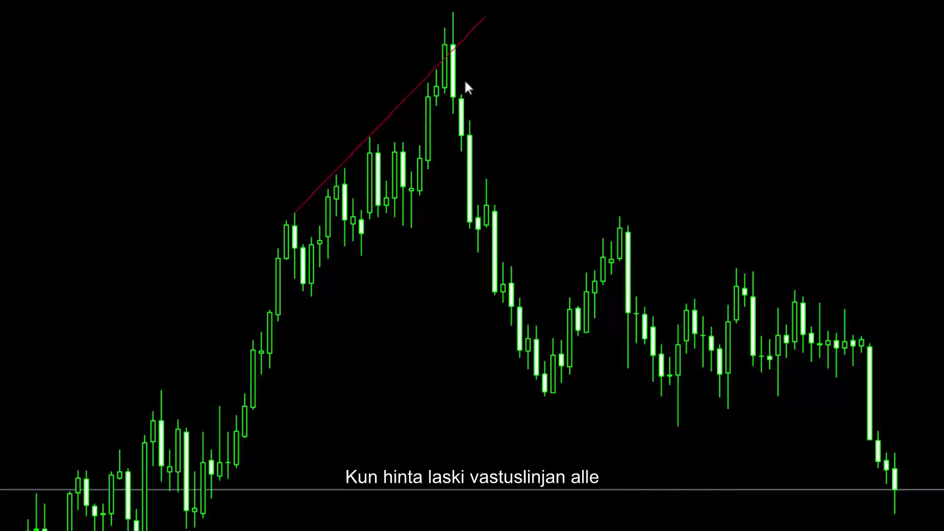
middle_click(449, 106)
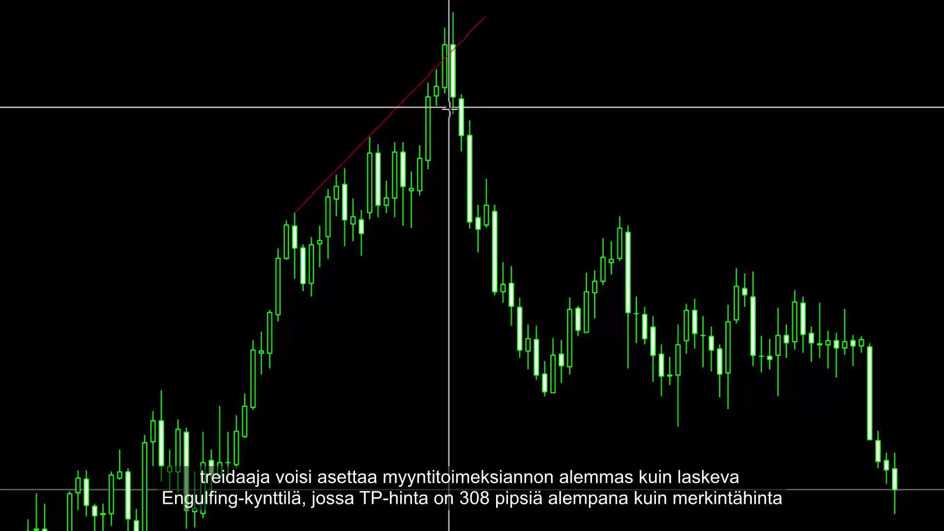
left_click_drag(453, 110, 479, 226)
middle_click(460, 17)
middle_click(457, 109)
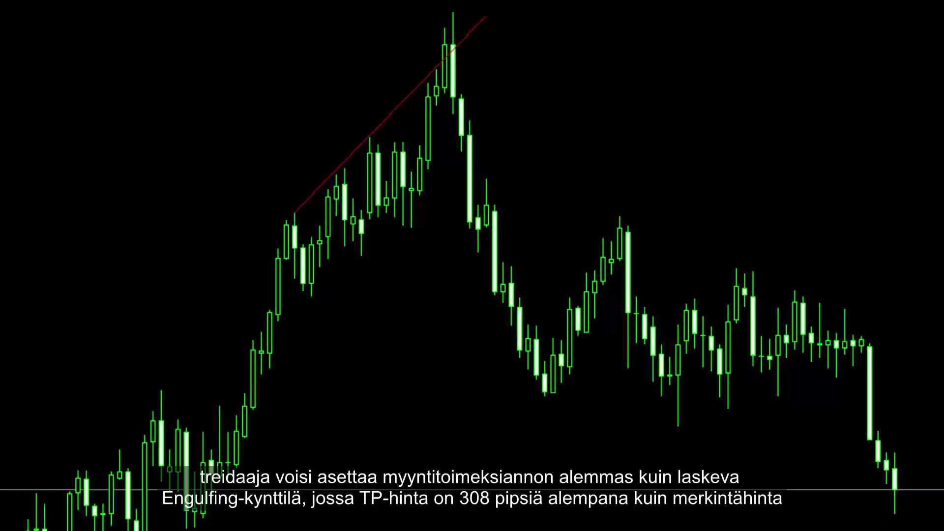
- Draw a longer rising red line from the lower left and measure the distance up to the peak
mouse_move(28, 494)
left_mouse_down()
mouse_move(578, 98)
mouse_move(594, 73)
left_mouse_up()
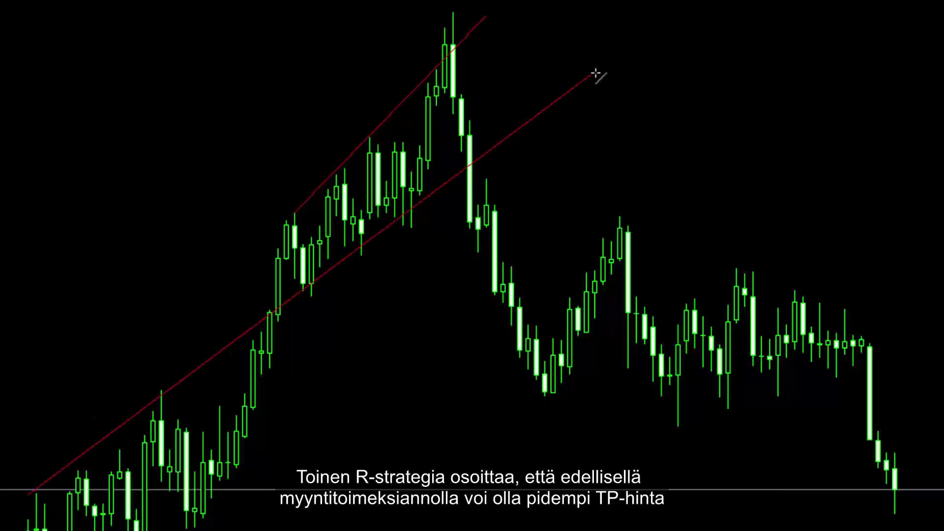
left_click_drag(595, 70, 594, 69)
middle_click(463, 226)
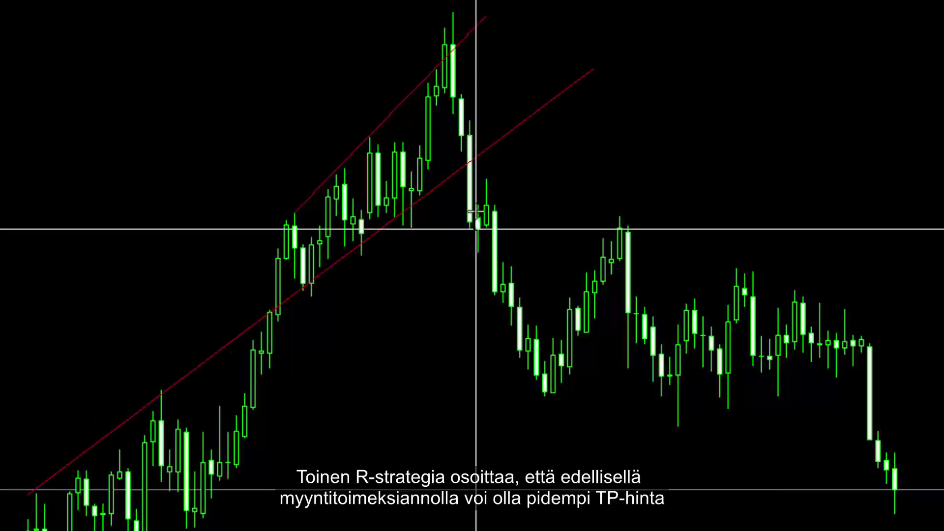
left_click_drag(476, 229, 464, 10)
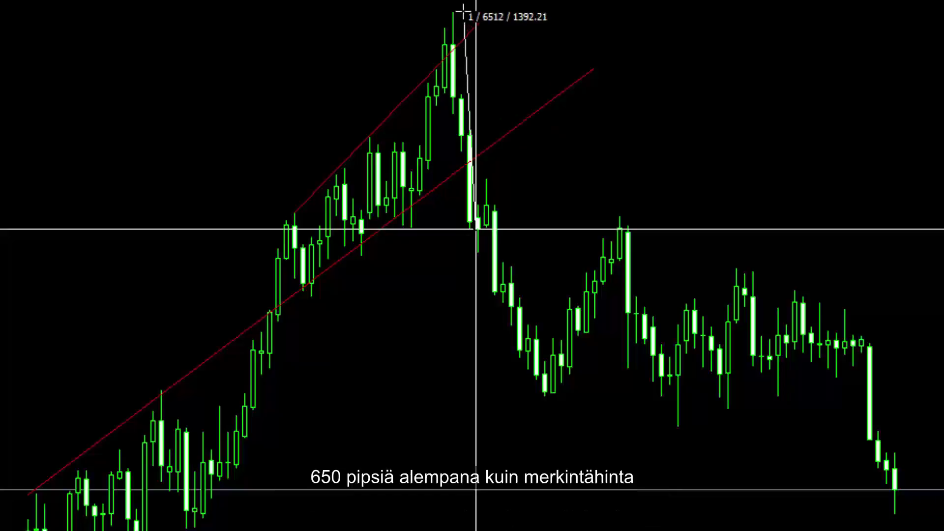